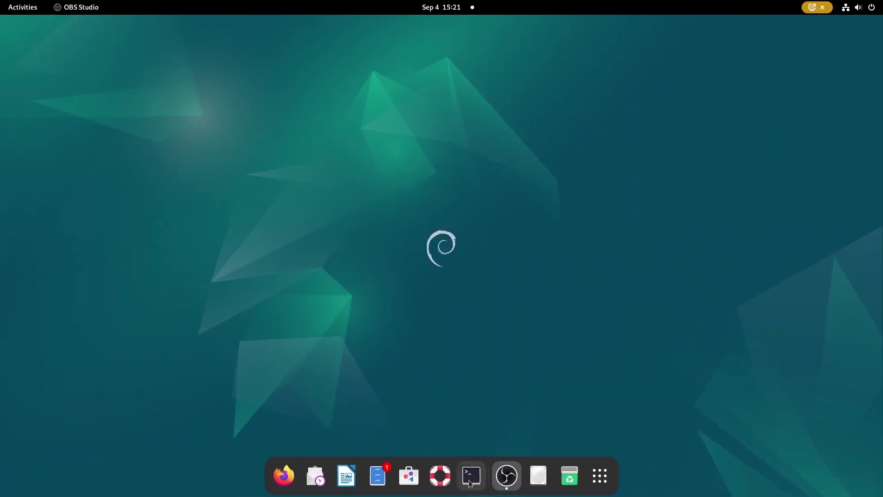
# Launch a terminal from the dock and maximize its window.
pyautogui.click(472, 475)
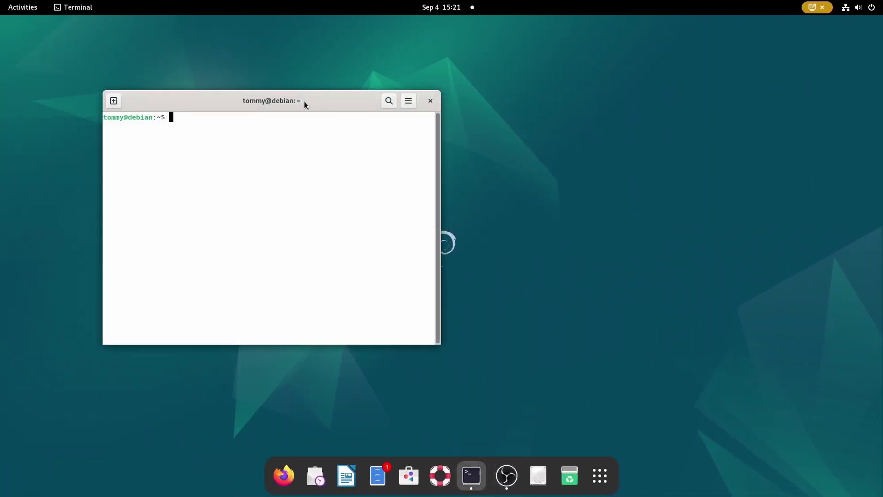
pyautogui.doubleClick(304, 102)
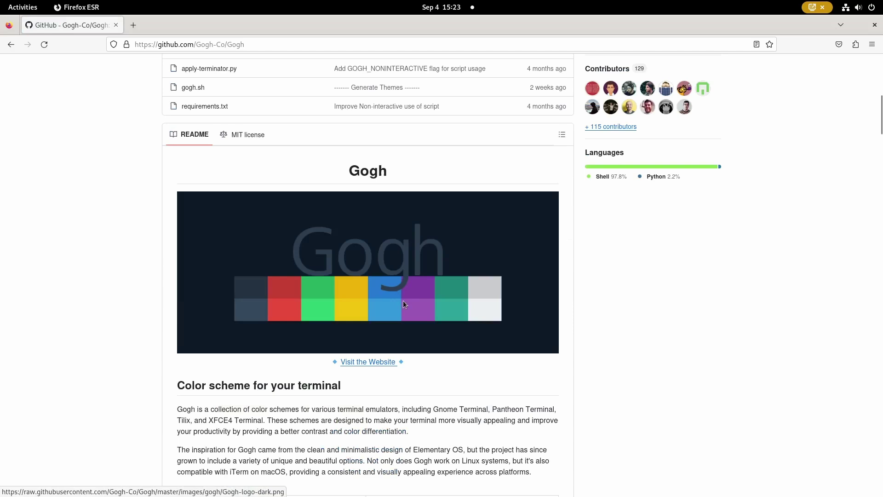
# Install dconf-cli and uuid-runtime with sudo apt-get, authorizing and confirming the install.
pyautogui.hotkey('alt', 'Tab')
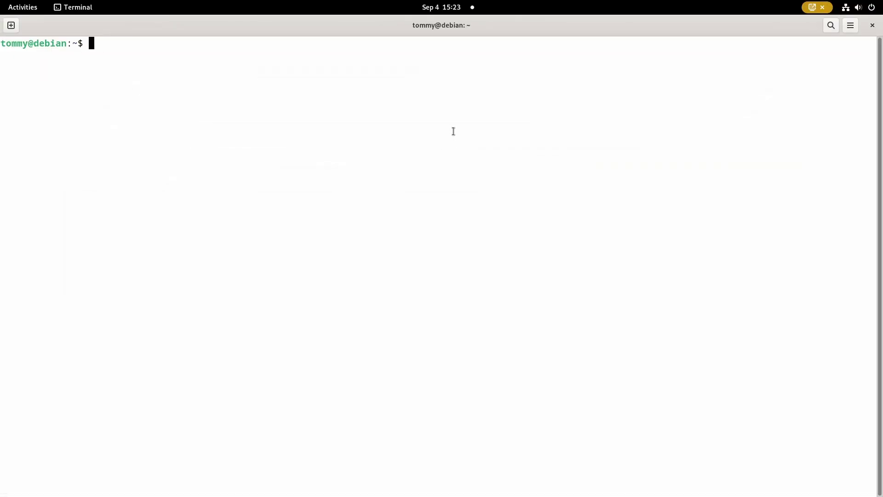
pyautogui.write('sudo apt-get install dconf-cli uuid-runtime')
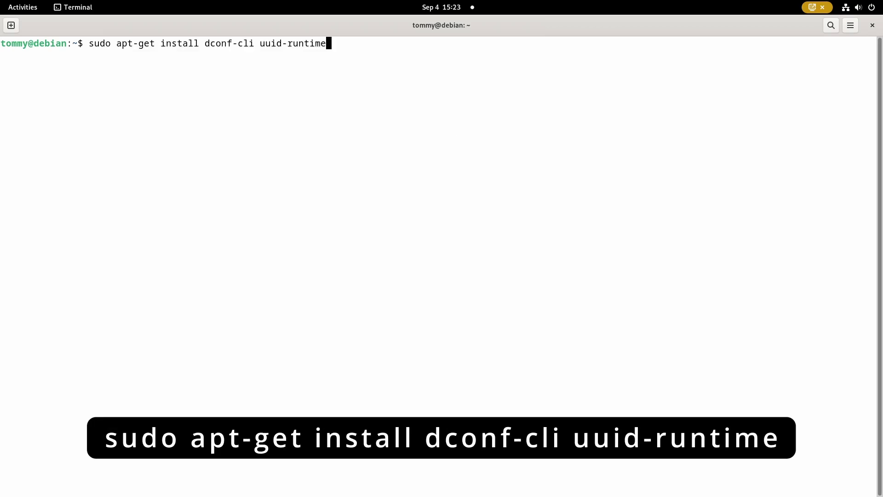
pyautogui.press('Return')
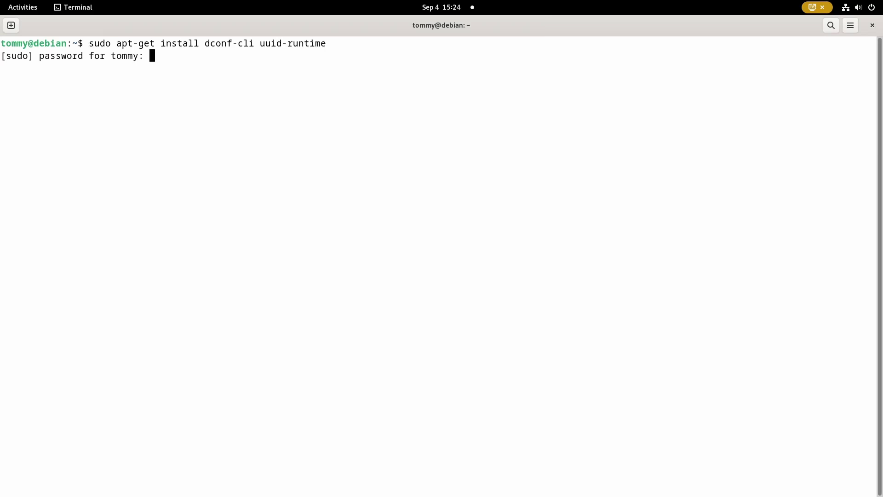
pyautogui.press('Return')
pyautogui.write('y')
pyautogui.press('Return')
# Clear the screen and run the Gogh theme installer via bash -c wget.
pyautogui.hotkey('ctrl', 'l')
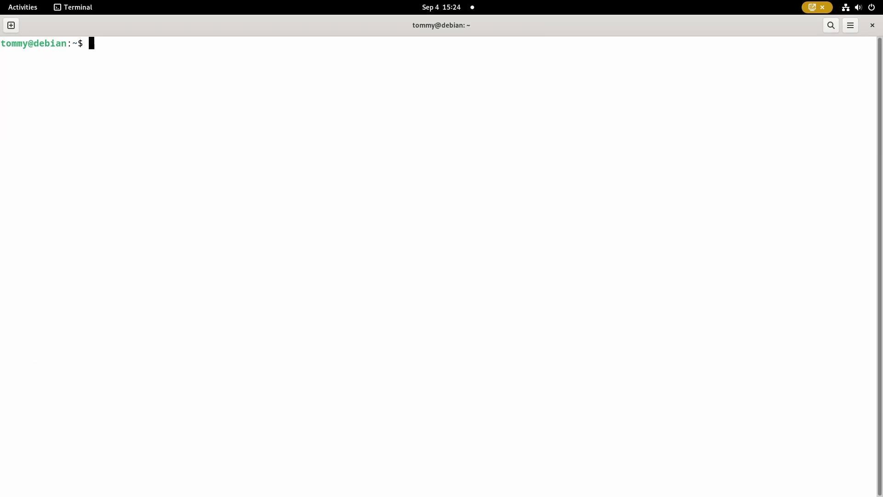
pyautogui.write('bash -c "$(wget -qO- https://git.io/vQgMr)"')
pyautogui.press('Return')
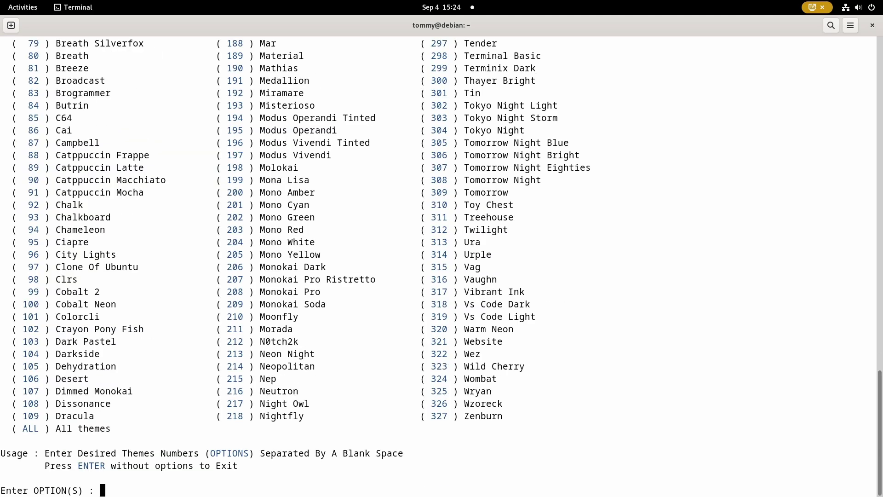
pyautogui.scroll(5, 418, 237)
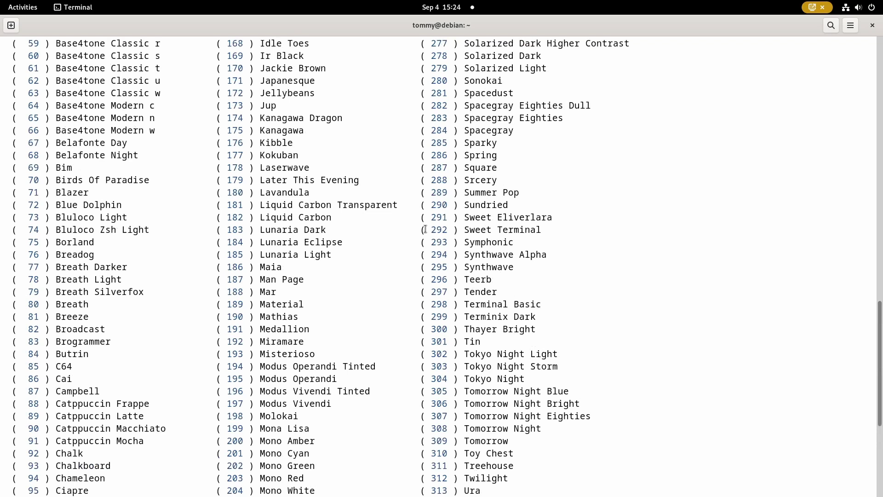
pyautogui.scroll(5, 433, 231)
pyautogui.scroll(5, 434, 226)
pyautogui.scroll(4, 438, 221)
pyautogui.scroll(4, 439, 221)
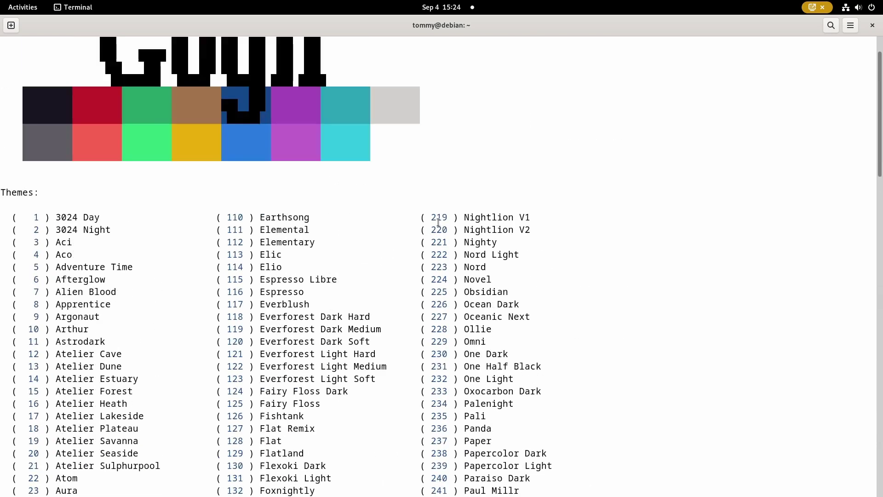
pyautogui.scroll(1, 449, 208)
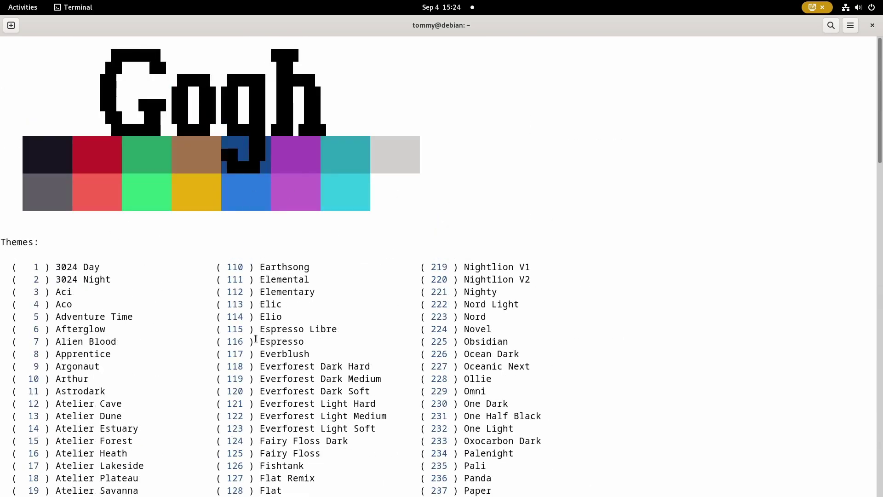
pyautogui.scroll(-5, 255, 340)
pyautogui.scroll(-3, 256, 341)
pyautogui.scroll(-3, 255, 339)
pyautogui.scroll(-3, 256, 340)
pyautogui.scroll(-4, 255, 339)
pyautogui.scroll(-3, 252, 337)
pyautogui.scroll(-3, 250, 335)
pyautogui.scroll(-4, 229, 339)
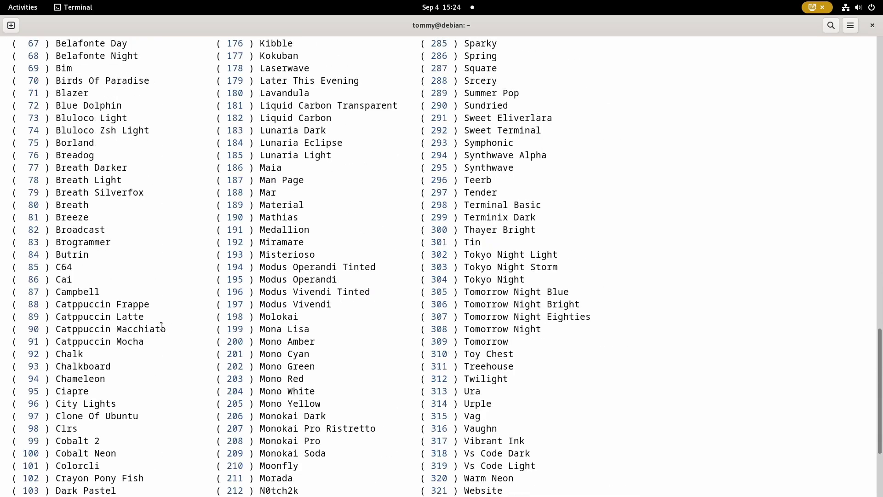
pyautogui.scroll(-1, 158, 343)
pyautogui.scroll(-3, 131, 373)
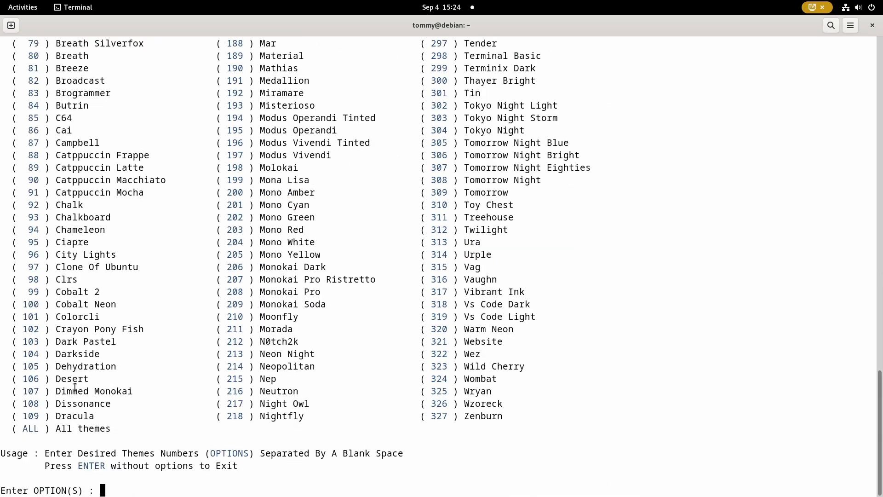
# Pick Dracula (109) and Ibm3270 (164) from the Gogh list and install both.
pyautogui.doubleClick(85, 417)
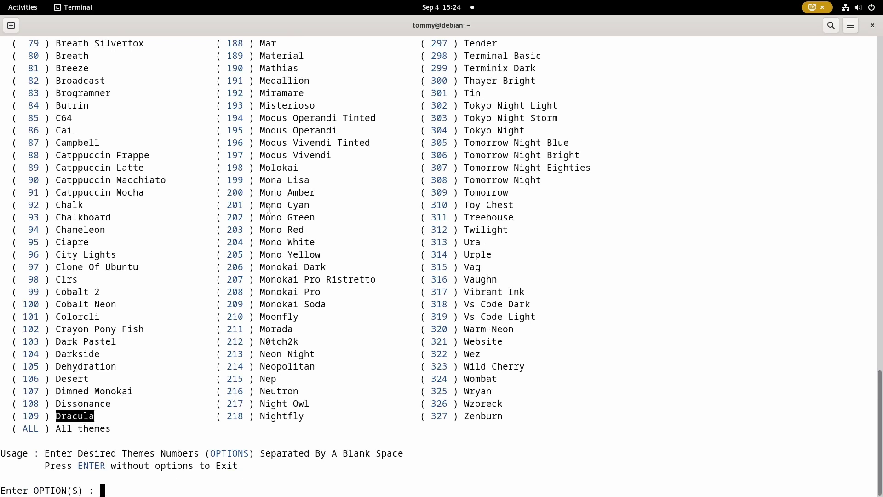
pyautogui.scroll(3, 273, 208)
pyautogui.scroll(1, 278, 207)
pyautogui.scroll(5, 285, 206)
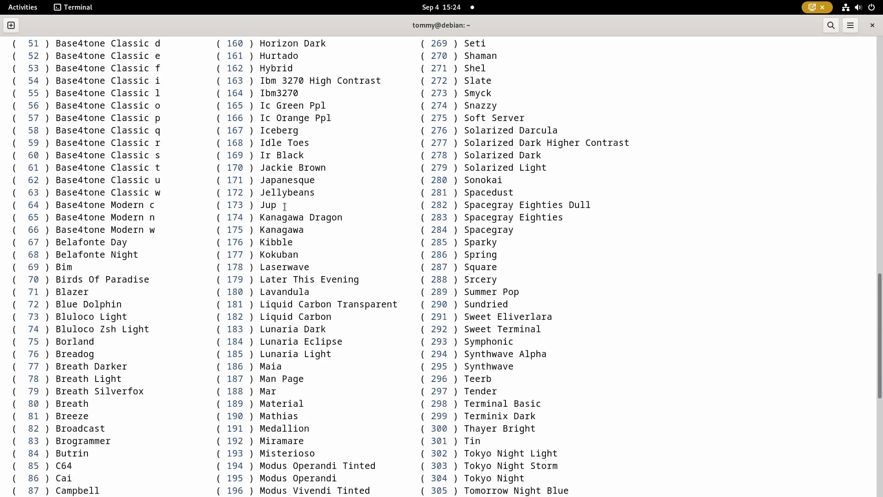
pyautogui.scroll(4, 284, 205)
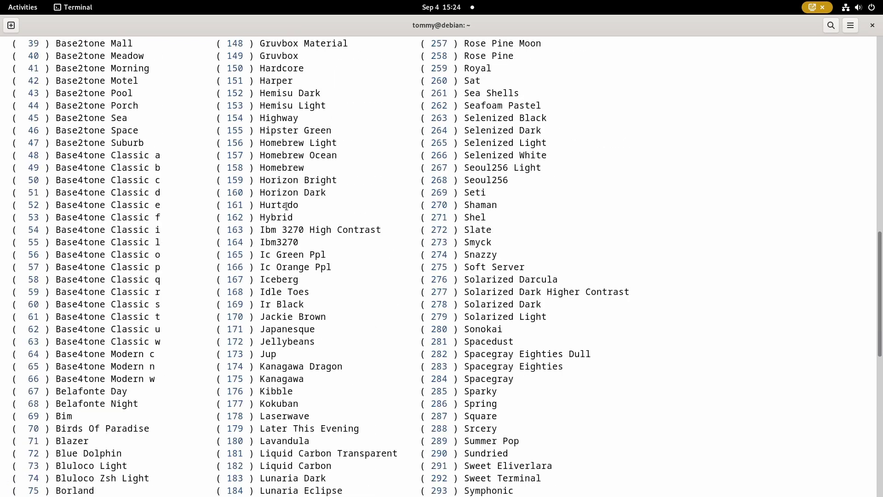
pyautogui.doubleClick(272, 243)
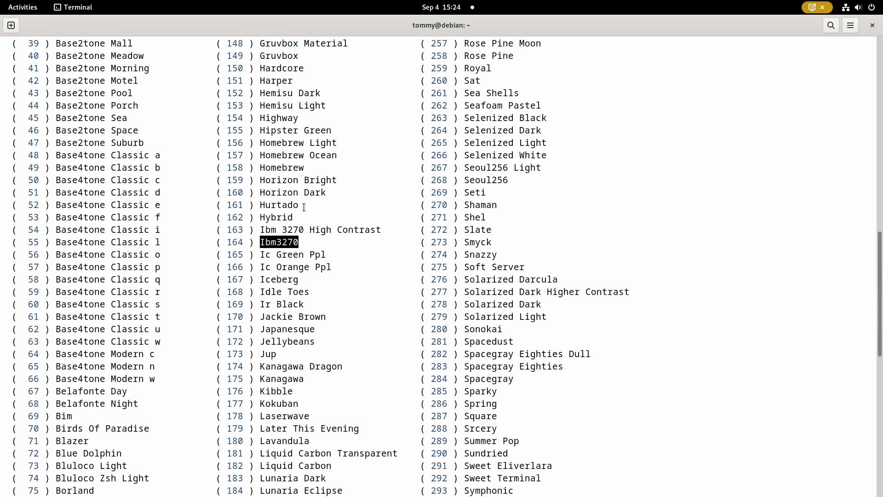
pyautogui.write('109 164')
pyautogui.press('Return')
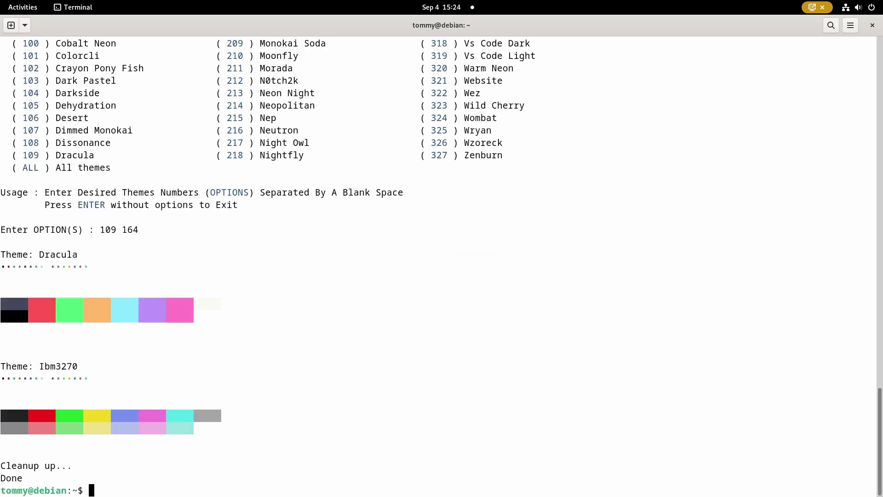
# Clear the screen and switch the terminal to the Dracula, then Ibm3270, profile.
pyautogui.hotkey('ctrl', 'l')
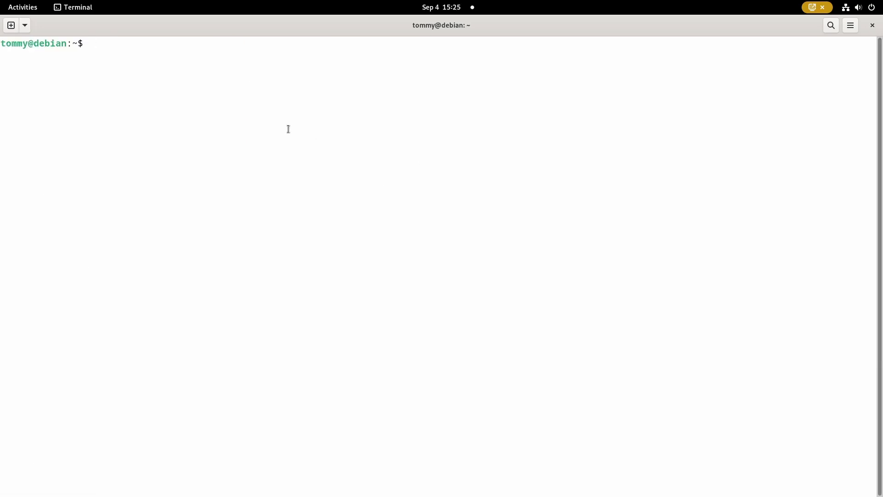
pyautogui.rightClick(240, 109)
pyautogui.moveTo(265, 167)
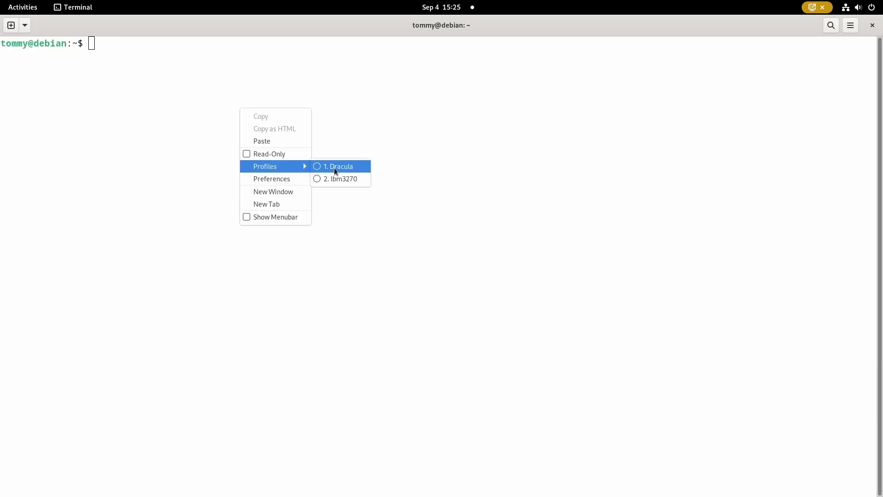
pyautogui.click(335, 168)
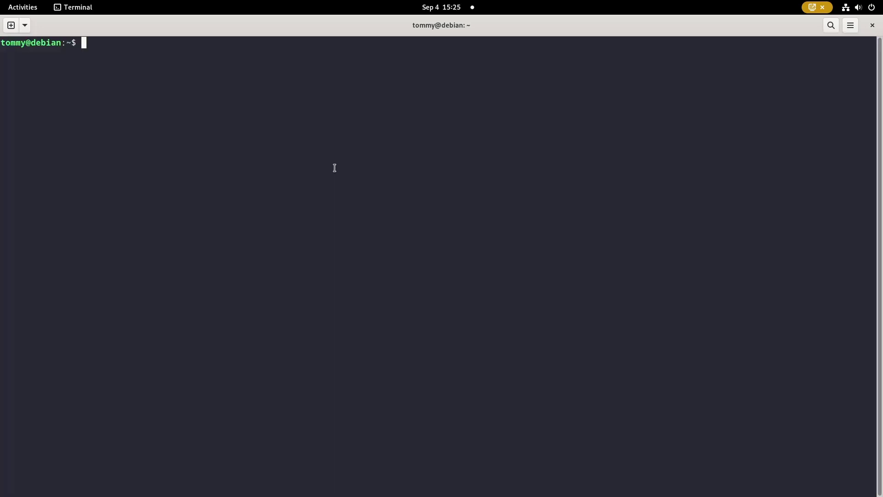
pyautogui.rightClick(283, 118)
pyautogui.moveTo(308, 177)
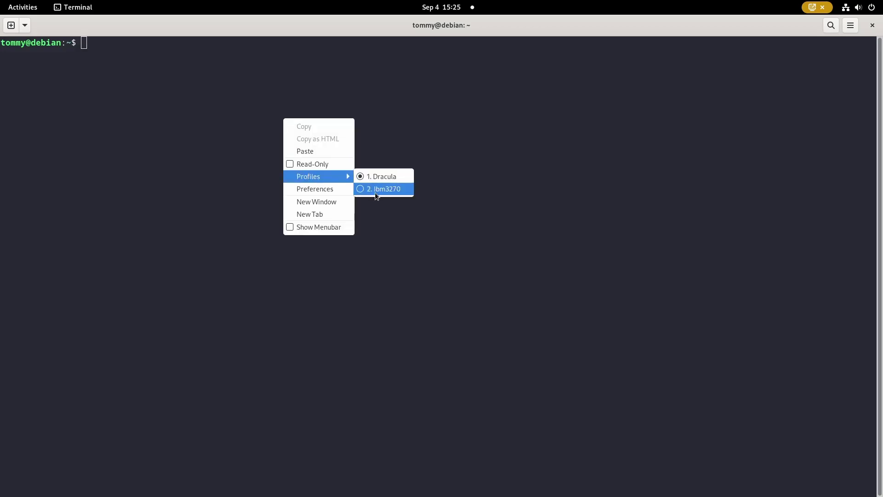
pyautogui.click(376, 189)
pyautogui.write('ls -l')
# List the home folder, then view the Ibm3270 and Dracula profile settings in Preferences.
pyautogui.press('Return')
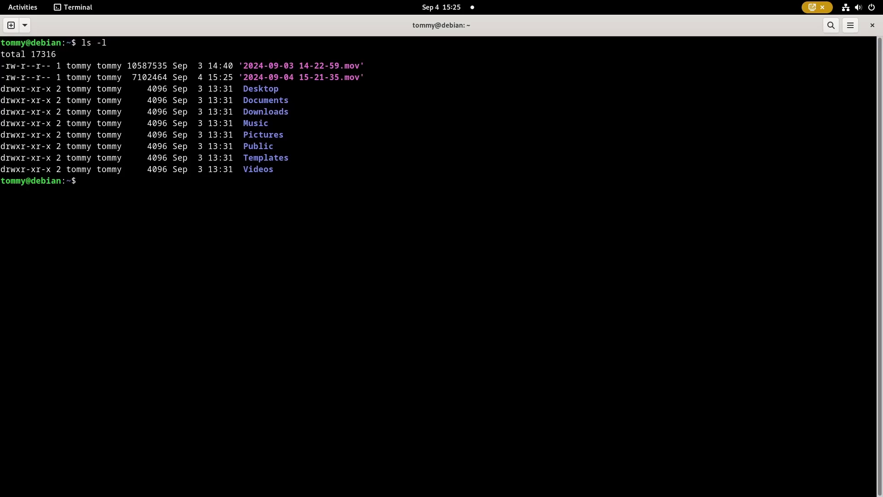
pyautogui.rightClick(299, 193)
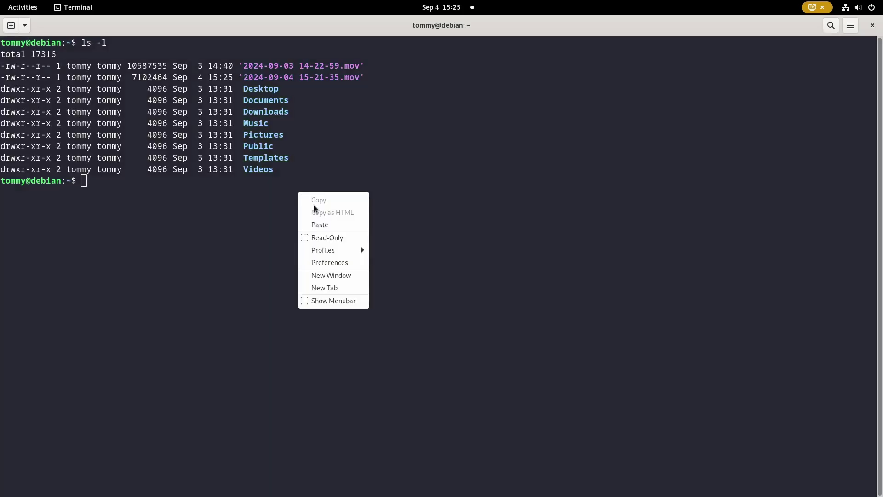
pyautogui.click(328, 260)
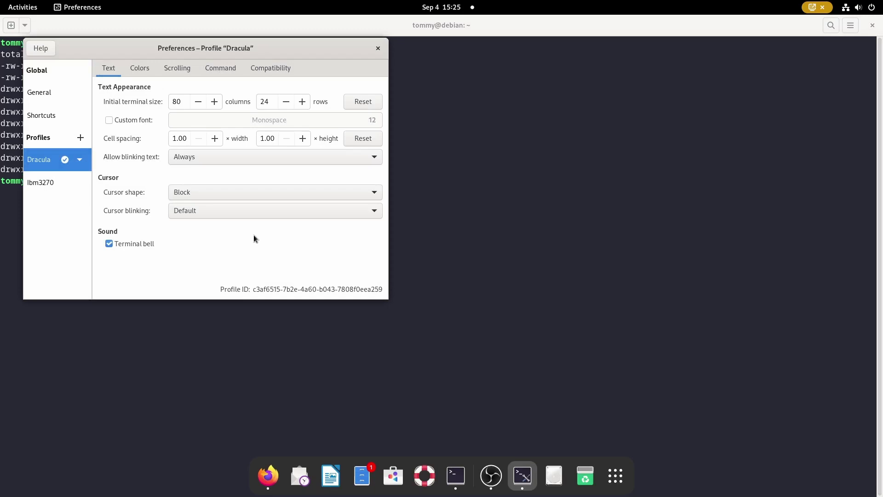
pyautogui.click(42, 185)
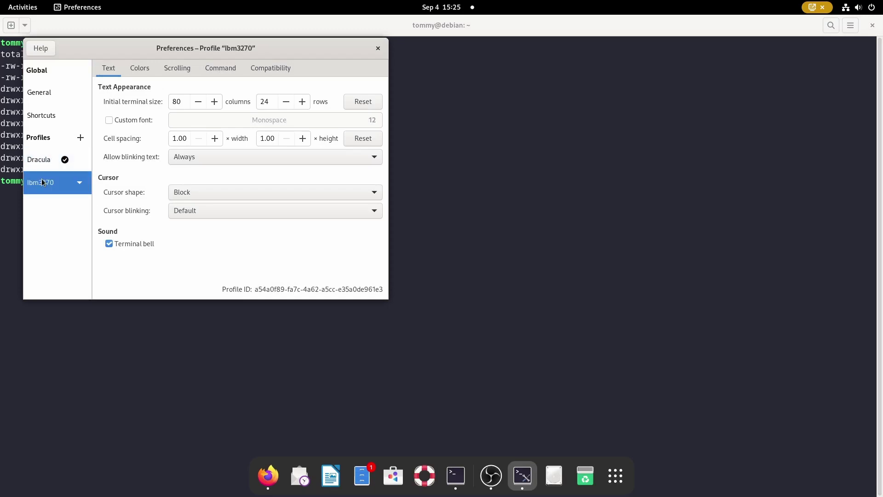
pyautogui.click(42, 161)
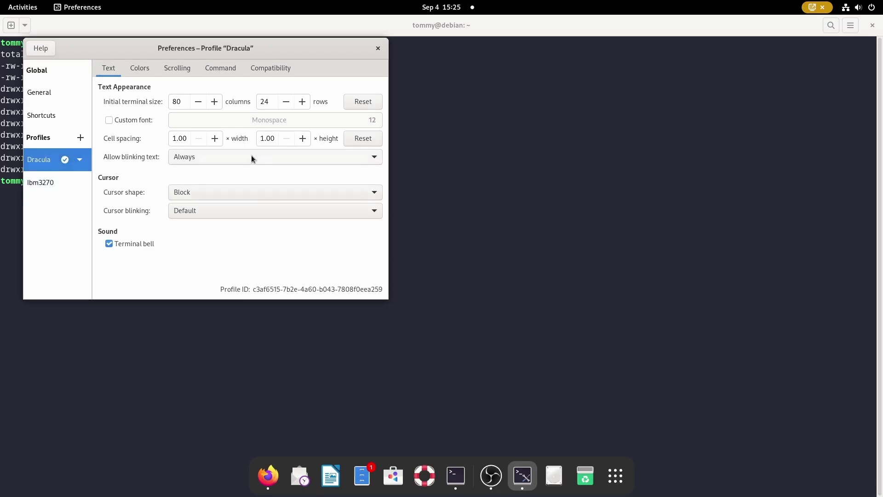
# Close Preferences, clear the screen and install golang-go with sudo apt.
pyautogui.press('Escape')
pyautogui.hotkey('ctrl', 'l')
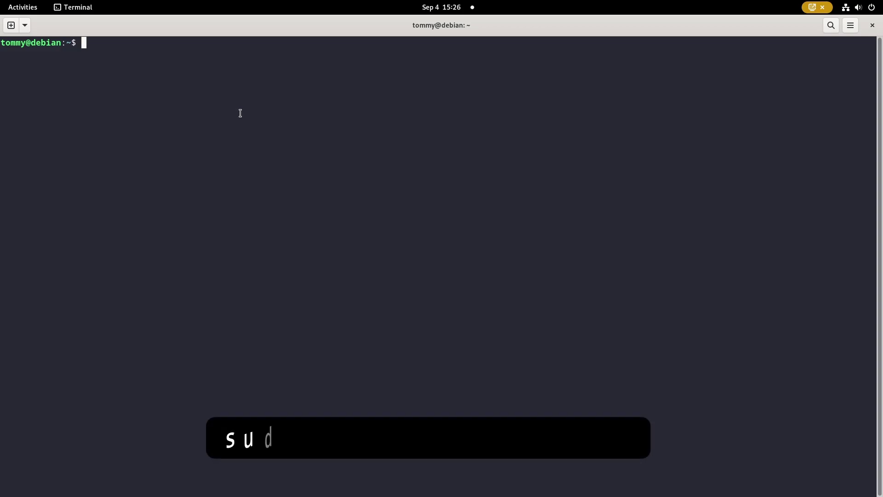
pyautogui.write('sudo apt install ')
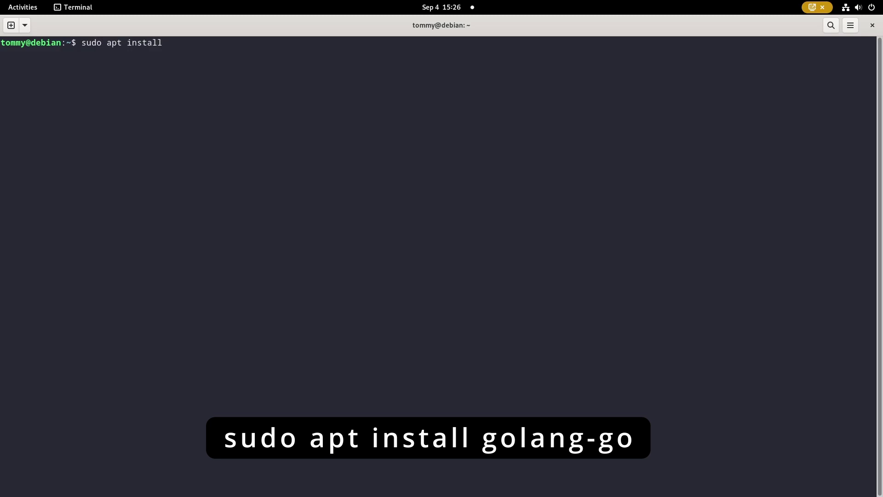
pyautogui.write('golang-go')
pyautogui.press('Return')
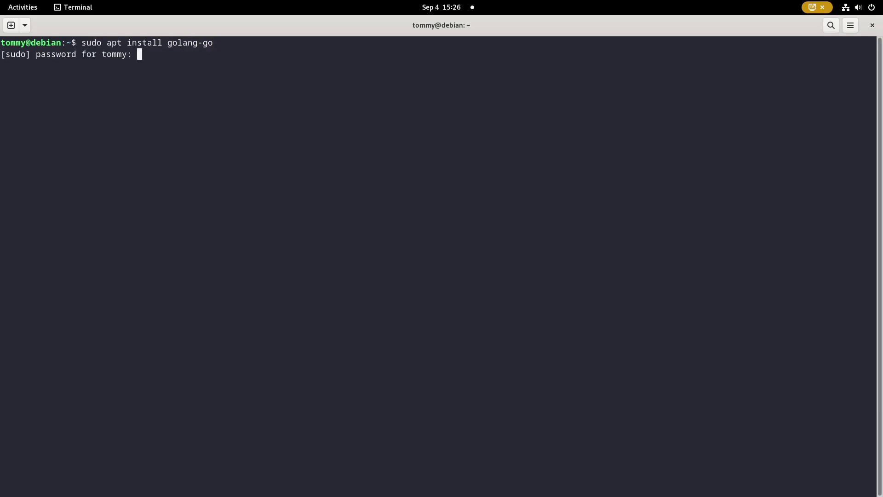
pyautogui.press('Return')
pyautogui.write('y')
pyautogui.press('Return')
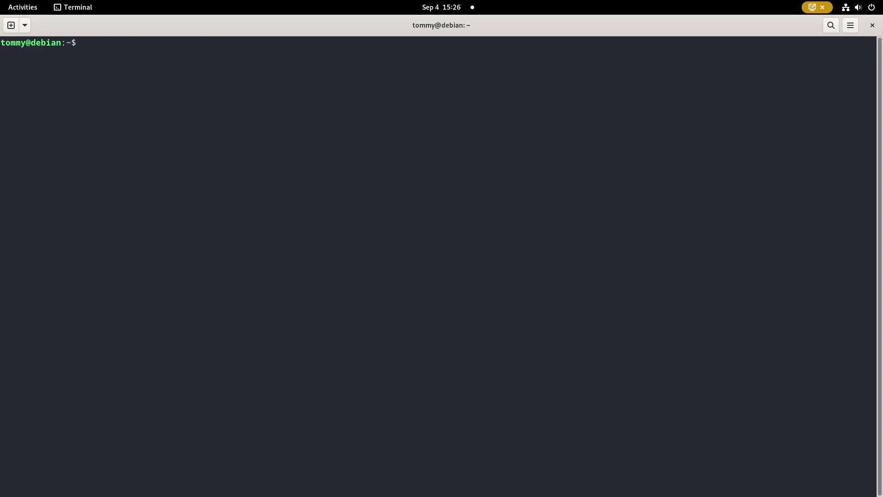
pyautogui.write('go install github.com/')
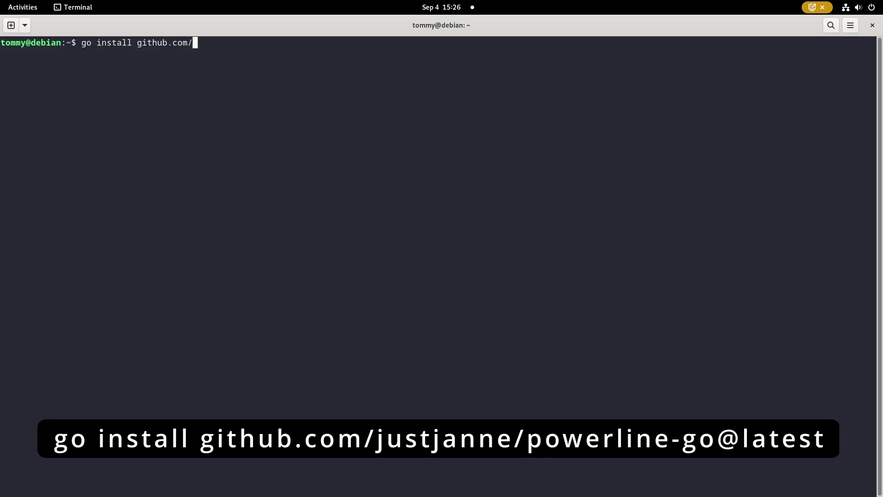
pyautogui.write('justjanne/powerline-go')
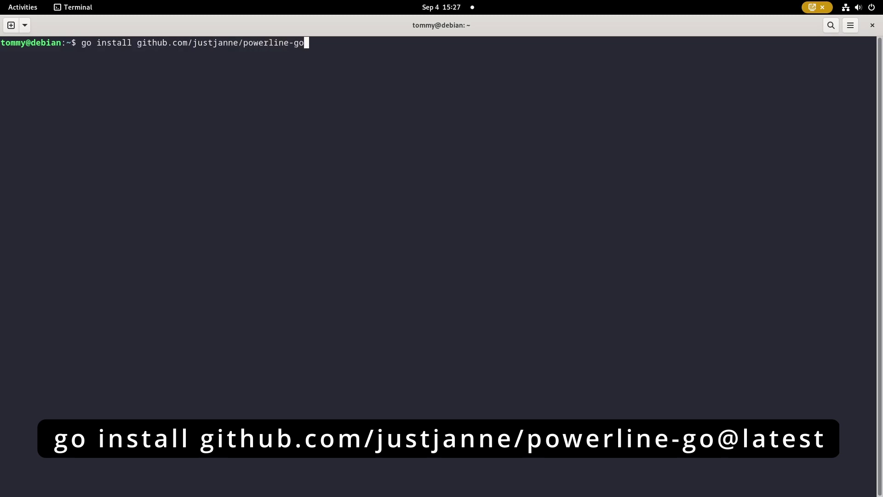
pyautogui.write('@latest')
pyautogui.press('Return')
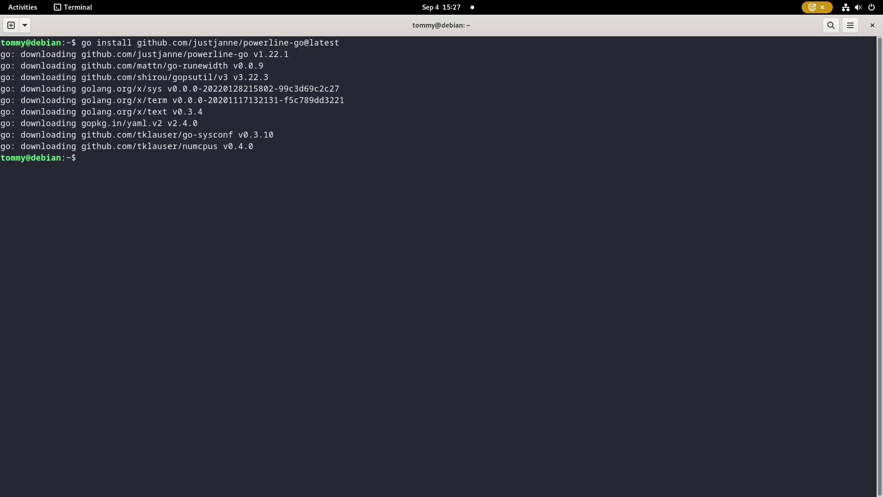
pyautogui.write('sudo apt ')
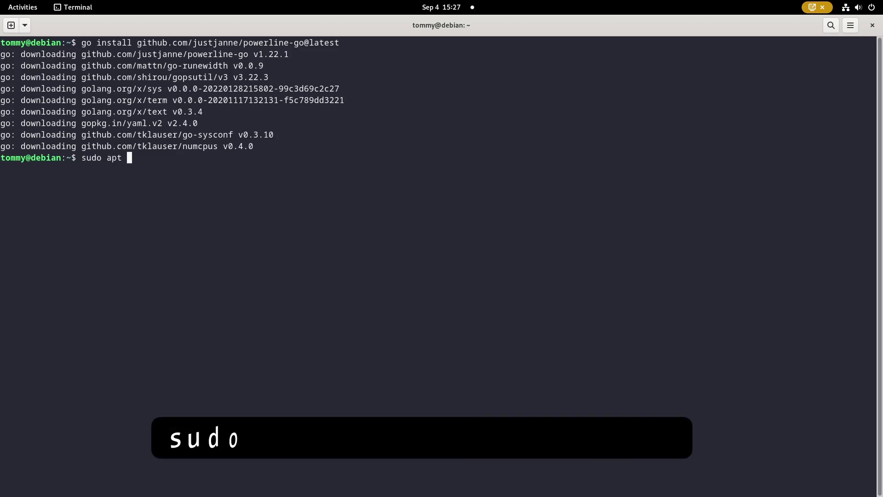
pyautogui.write('install fonts-powerline')
pyautogui.press('Return')
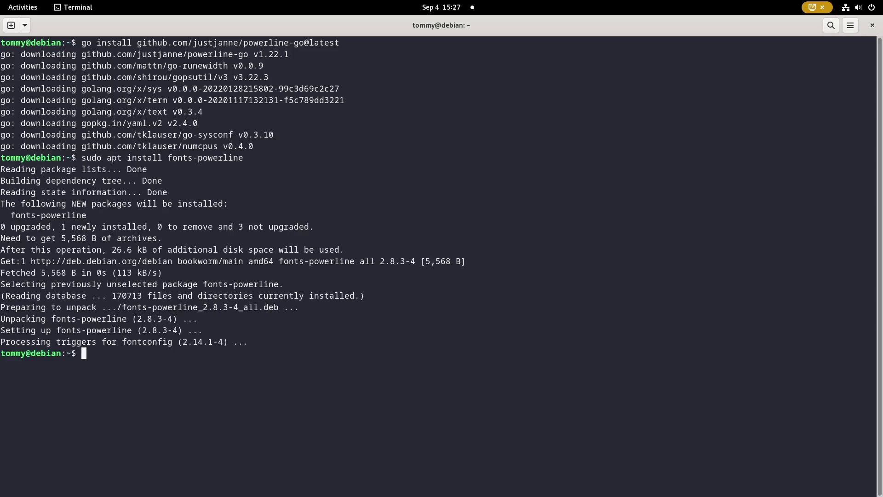
# Set the Dracula profile's custom font to DejaVu Sans Mono at size 12.
pyautogui.rightClick(391, 188)
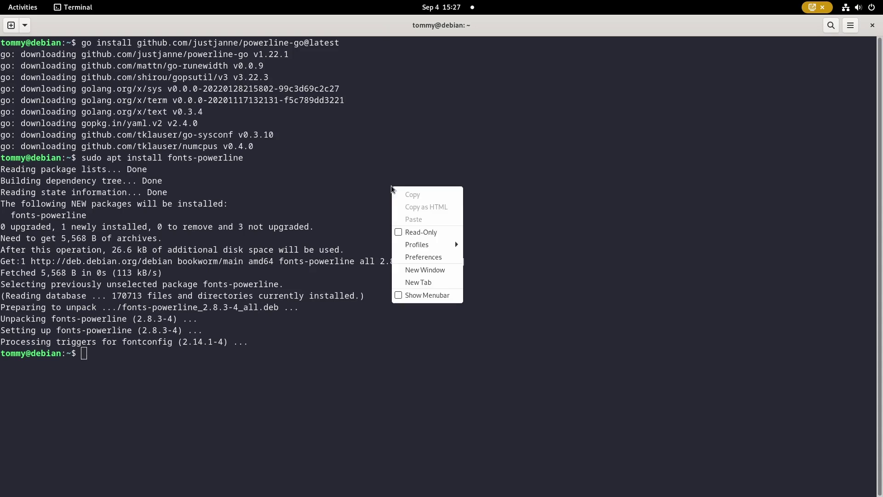
pyautogui.click(418, 256)
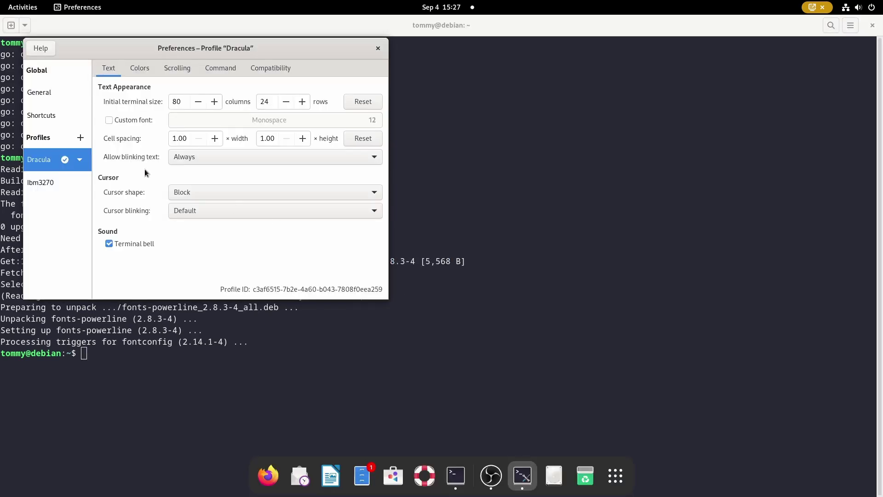
pyautogui.click(135, 121)
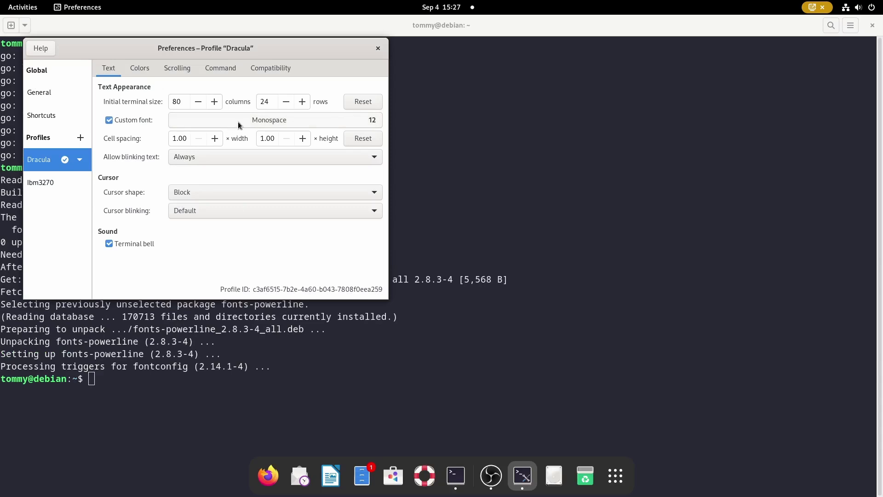
pyautogui.click(240, 123)
pyautogui.click(158, 119)
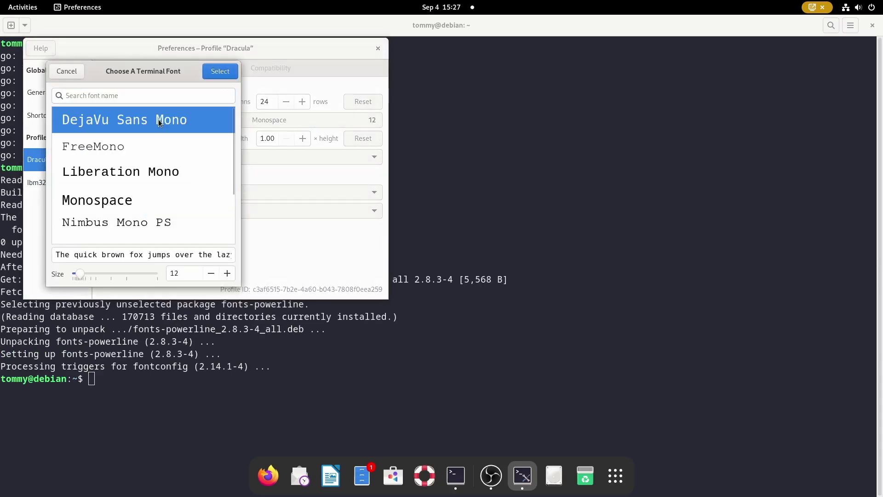
pyautogui.click(209, 77)
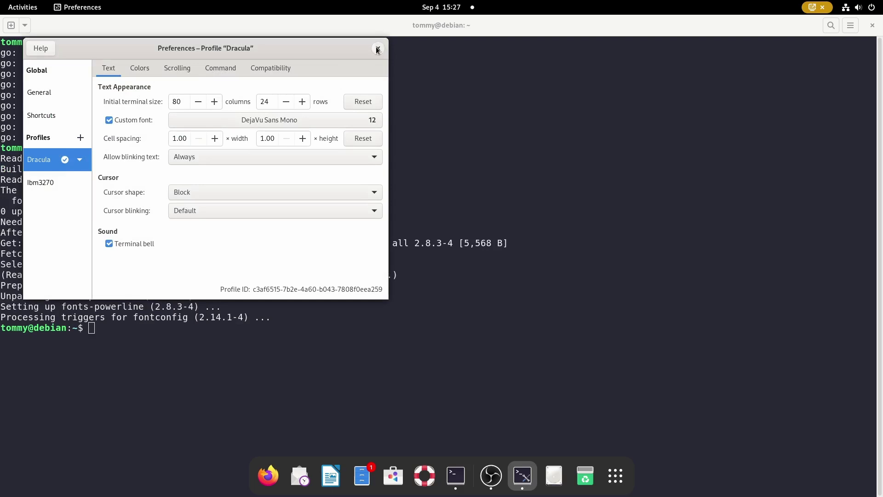
pyautogui.click(377, 49)
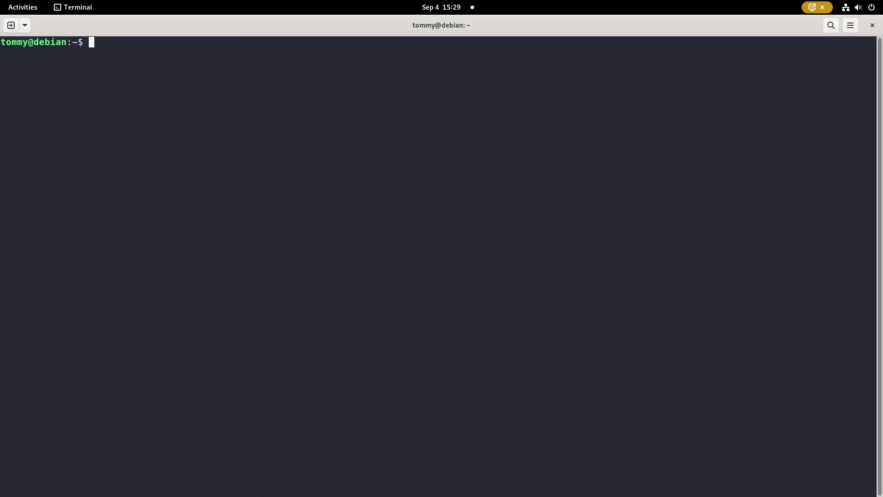
pyautogui.write('pwd')
# Run pwd and ls -l .bashrc, then open .bashrc in vi.
pyautogui.press('Return')
pyautogui.write('ls -l .bashrc')
pyautogui.press('Return')
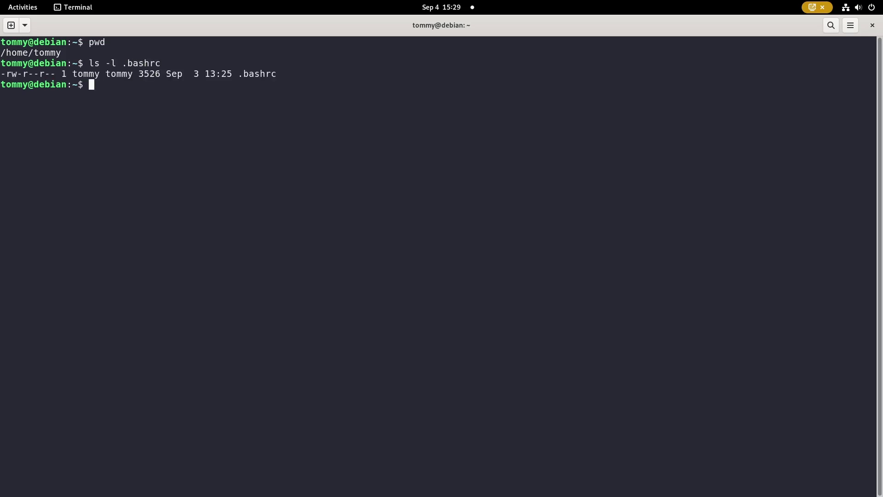
pyautogui.write('vi .bashrc')
pyautogui.press('Return')
# Paste the powerline-go _update_ps1 function and PROMPT_COMMAND hook at the end of .bashrc.
pyautogui.hotkey('shift', 'g')
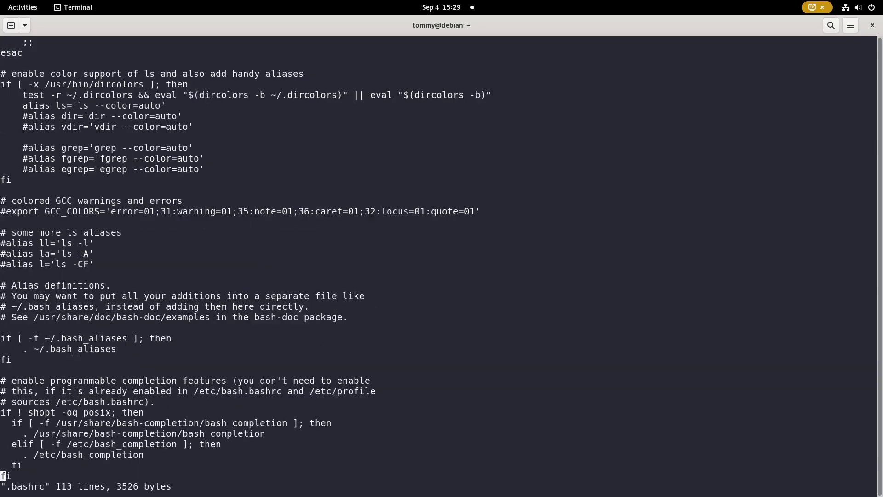
pyautogui.press('o')
pyautogui.press('Return')
pyautogui.write('function _update_ps1() {     PS1="$($HOME/go/bin/powerline-go -error $? -jobs $(jobs -p | wc -l))" }  if [ "$TERM" != "linux" ] && [ -n "$PS1" ]; then     PROMPT_COMMAND="_update_ps1; $PROMPT_COMMAND" fi')
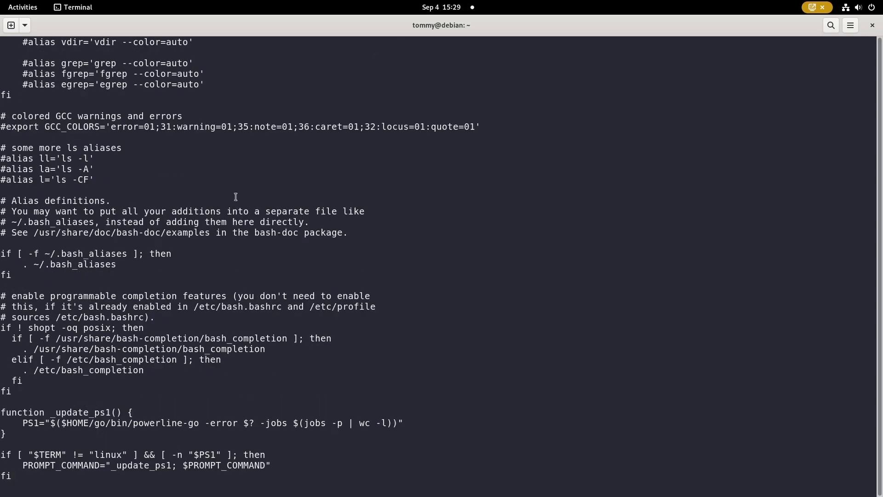
pyautogui.moveTo(61, 422); pyautogui.dragTo(392, 423)
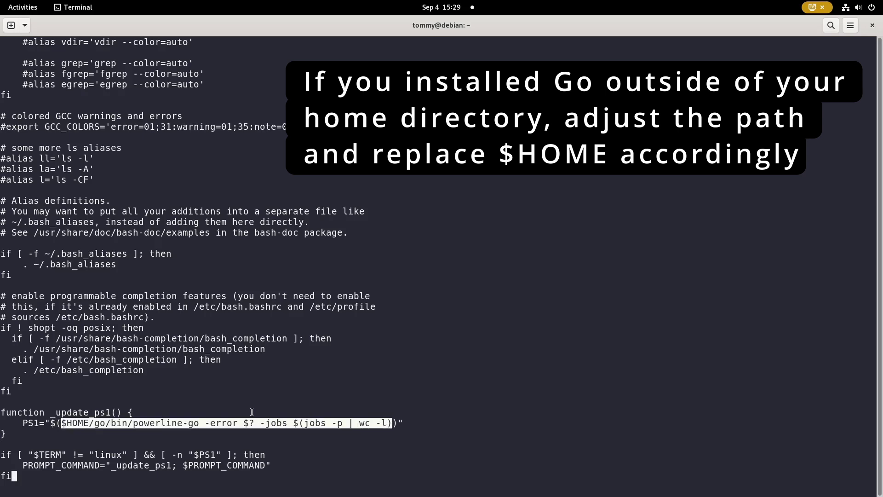
pyautogui.click(157, 429)
pyautogui.press('Escape')
pyautogui.write(':wq')
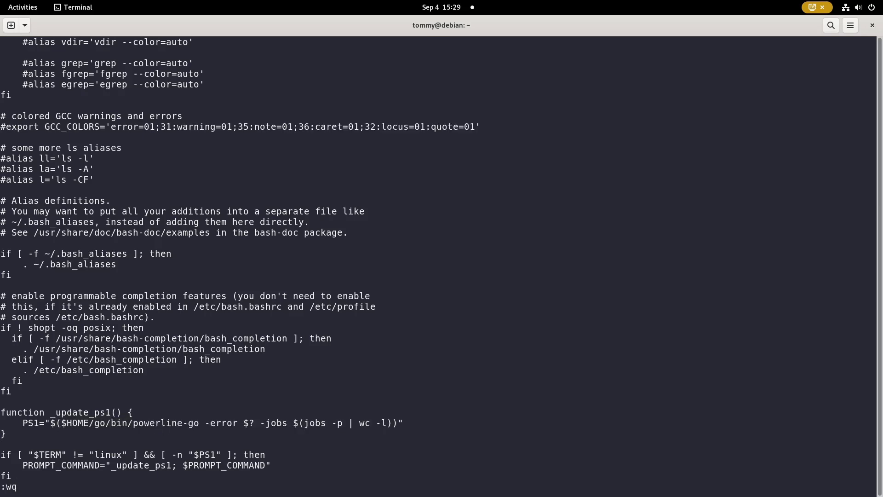
# Save .bashrc with :wq and source it to load the powerline prompt.
pyautogui.press('Return')
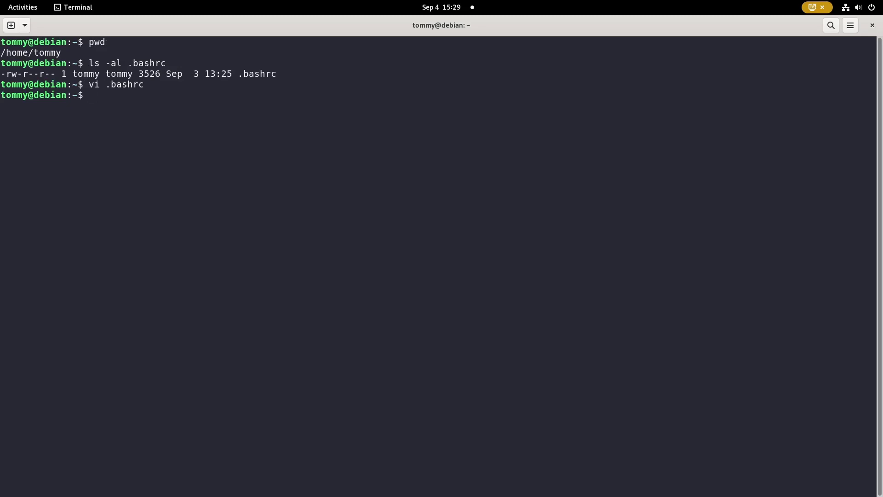
pyautogui.write('source ')
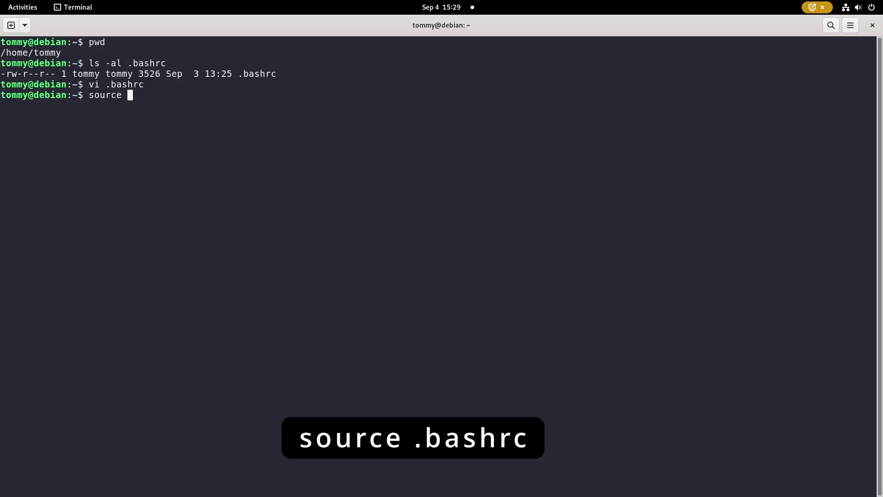
pyautogui.write('.bashrc')
pyautogui.press('Return')
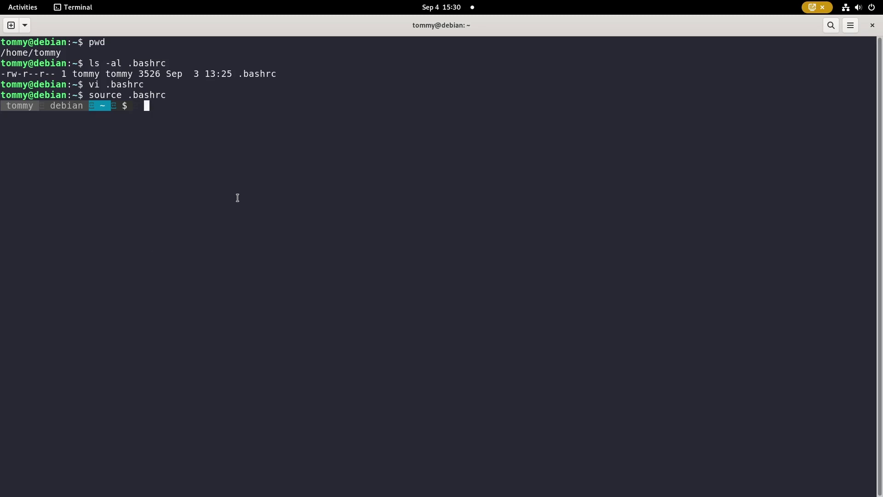
# Reopen a maximized terminal and change into the Downloads folder.
pyautogui.click(872, 25)
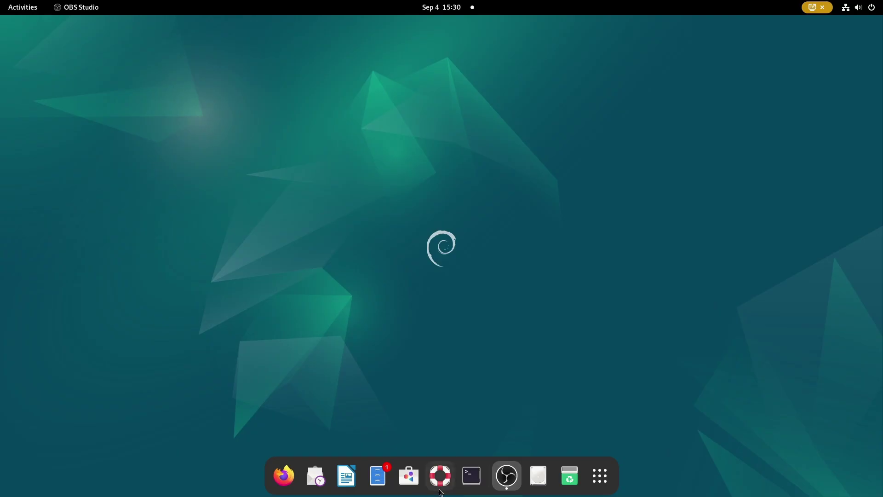
pyautogui.click(471, 476)
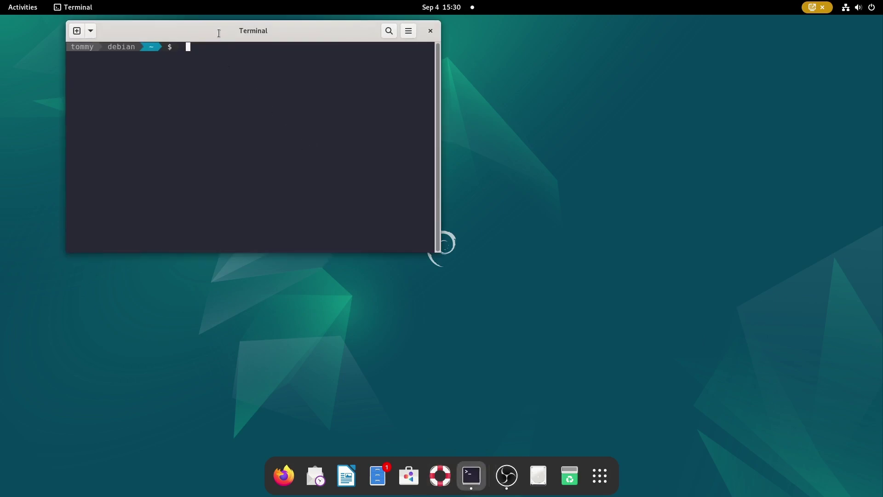
pyautogui.doubleClick(219, 33)
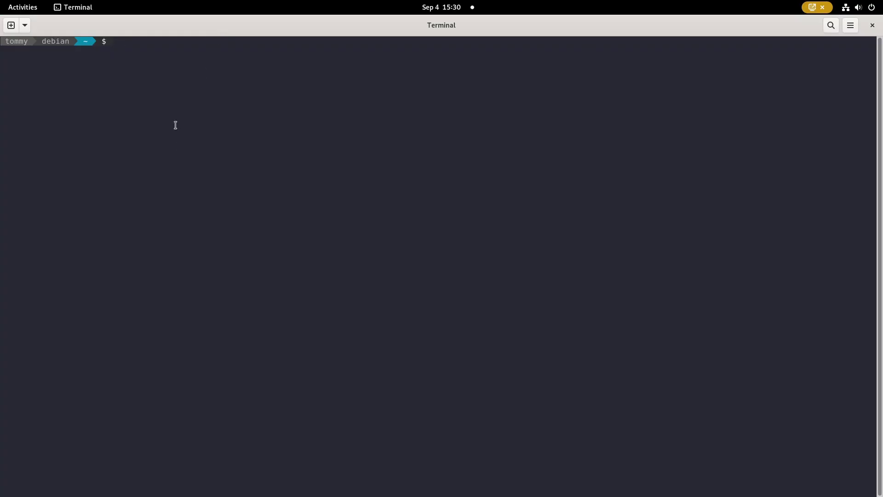
pyautogui.write('cd Dow')
pyautogui.press('Tab')
pyautogui.press('Return')
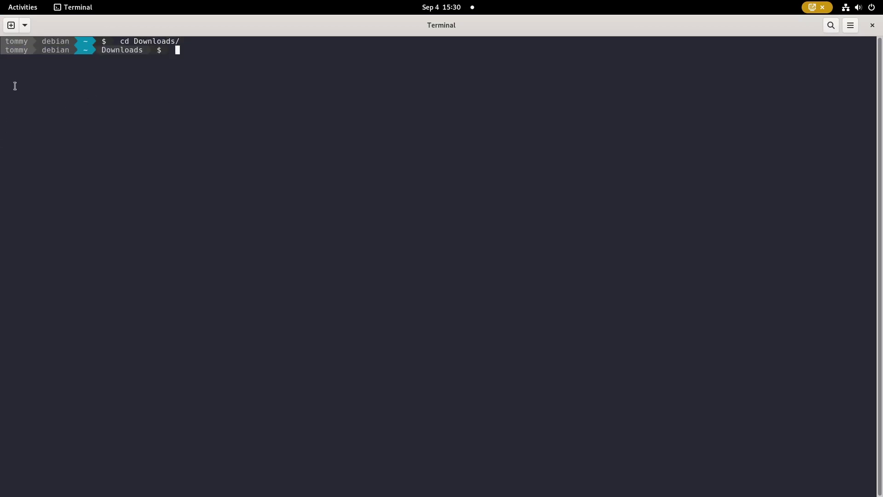
# Highlight each prompt segment: user name, machine name, home, Downloads and the $ sign.
pyautogui.doubleClick(16, 52)
pyautogui.click(56, 51)
pyautogui.doubleClick(55, 50)
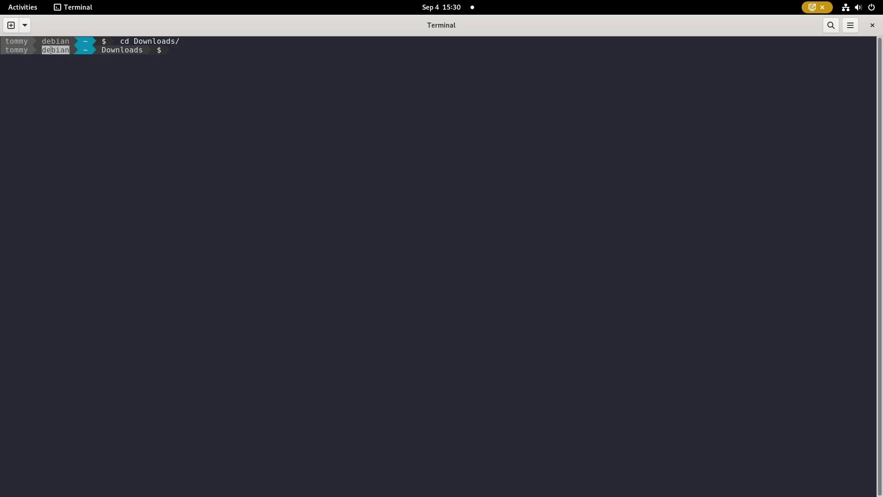
pyautogui.click(85, 50)
pyautogui.doubleClick(85, 50)
pyautogui.doubleClick(119, 50)
pyautogui.doubleClick(158, 50)
pyautogui.click(189, 58)
pyautogui.write('who')
# Run whoami and hostname to print the user and machine names.
pyautogui.press('BackSpace')
pyautogui.write('oami')
pyautogui.press('Return')
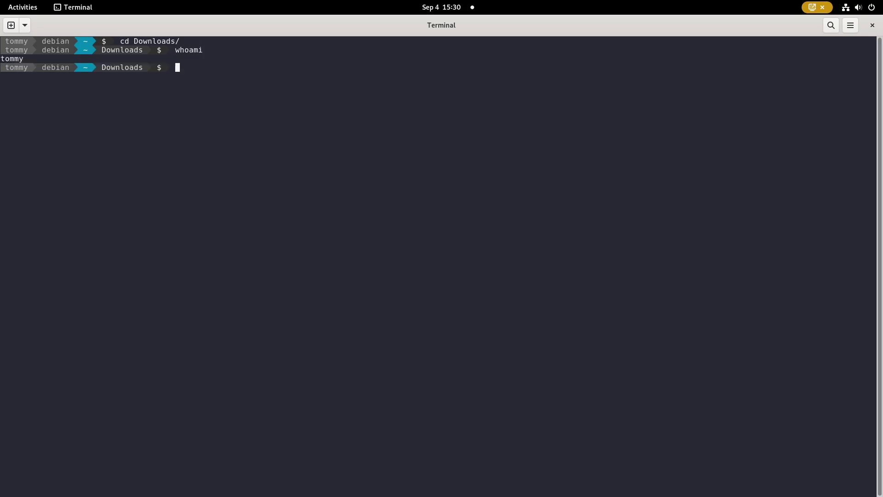
pyautogui.write('hostname')
pyautogui.press('Return')
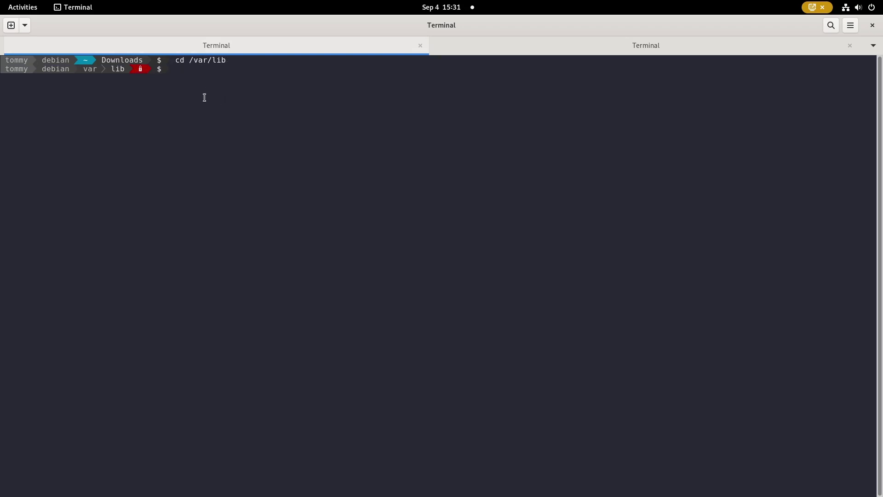
pyautogui.write('ls -l')
# List /var/lib in long format and highlight the root owner and group of snmp.
pyautogui.press('Return')
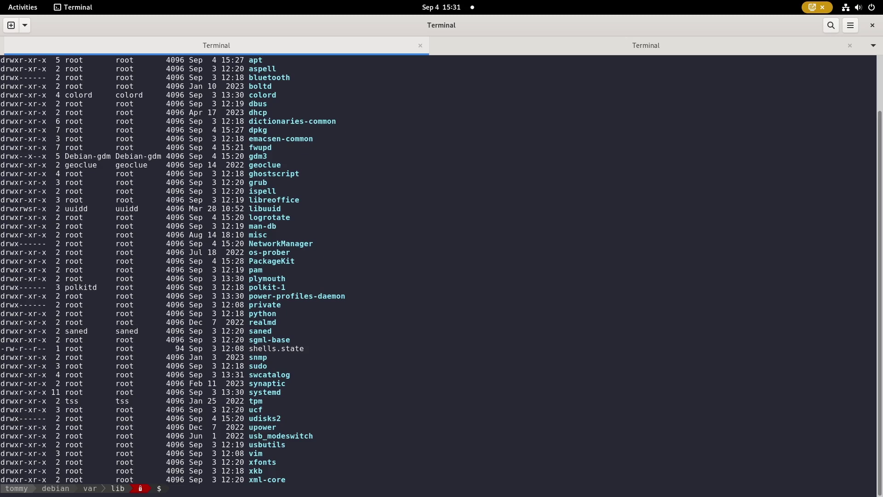
pyautogui.doubleClick(76, 357)
pyautogui.doubleClick(125, 357)
pyautogui.click(389, 255)
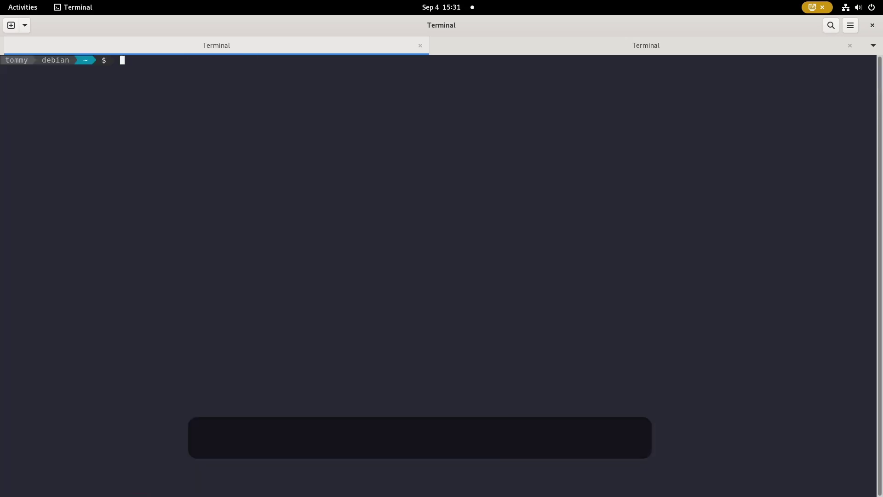
pyautogui.write('sudo apt install figlet lolcat')
# Install figlet and lolcat with sudo apt, giving the password and confirming with y.
pyautogui.press('Return')
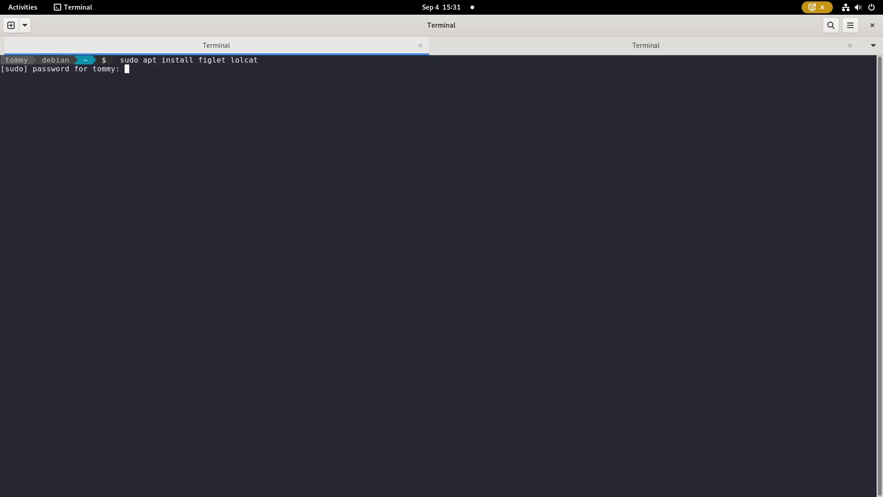
pyautogui.press('Return')
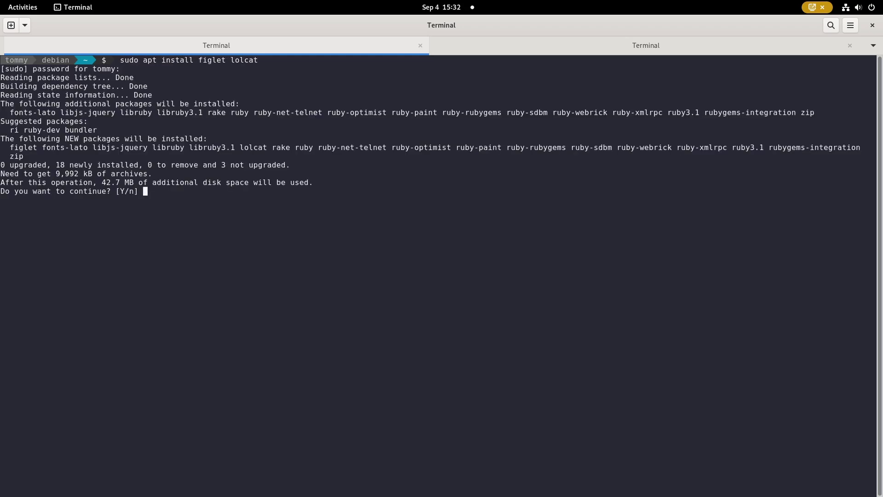
pyautogui.write('y')
pyautogui.press('Return')
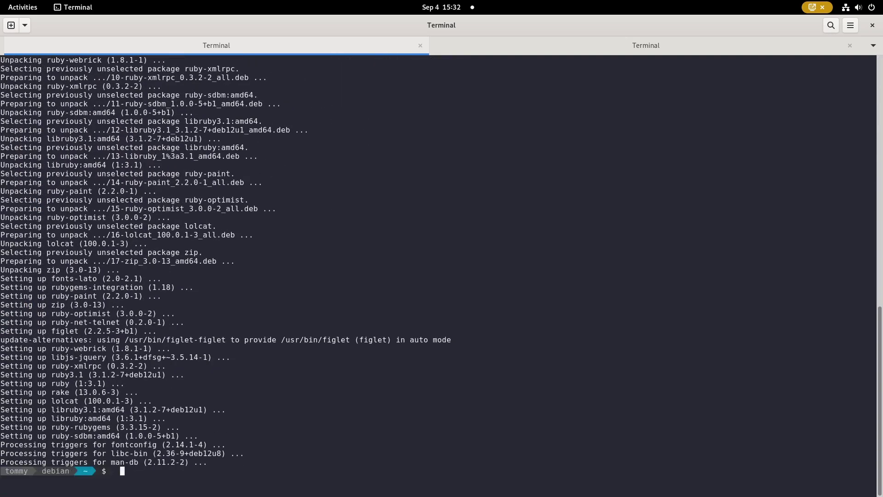
# Close the install tab and open ~/.bashrc in vi, ready to append at its end.
pyautogui.hotkey('ctrl', 'd')
pyautogui.write('vi ')
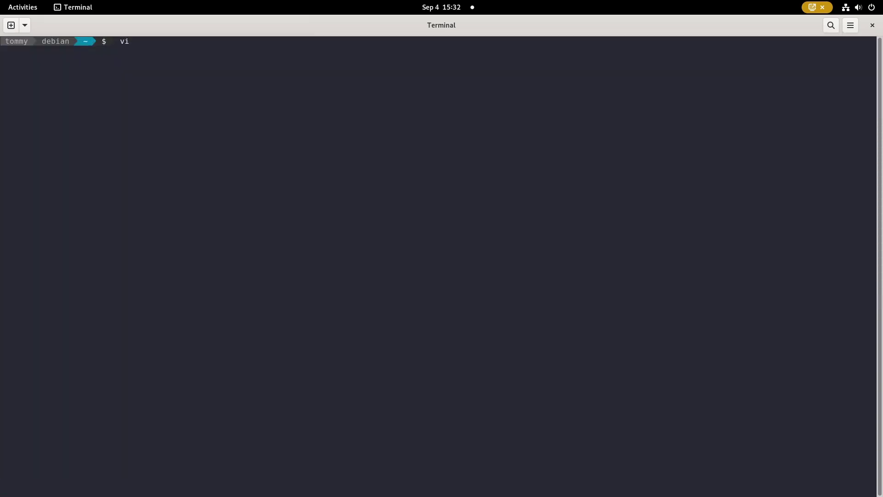
pyautogui.write('~/.bashrc')
pyautogui.press('Return')
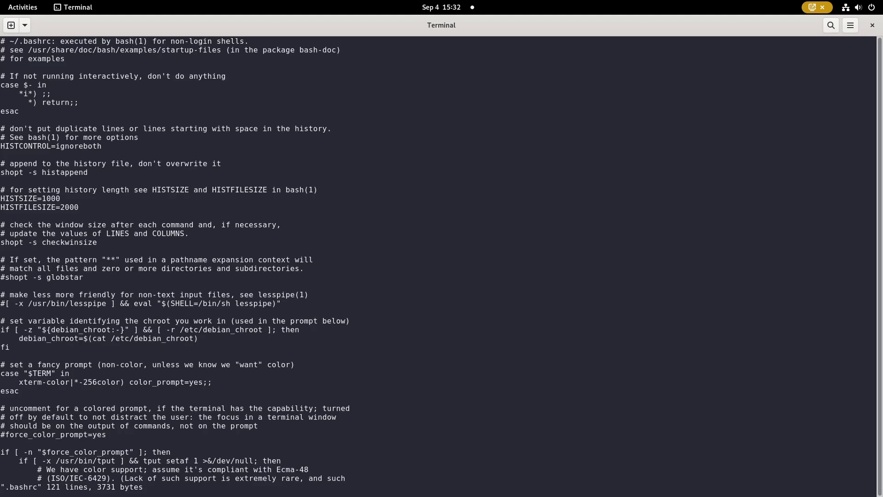
pyautogui.hotkey('shift', 'g')
pyautogui.hotkey('shift', 'a')
# Append the lolcat greeting line and a blank echo "" line to .bashrc.
pyautogui.press('Return')
pyautogui.press('Return')
pyautogui.write('echo "Hello, IT. Have you tried turning it off and on again?" | lolcat')
pyautogui.press('Return')
pyautogui.write('echo ""')
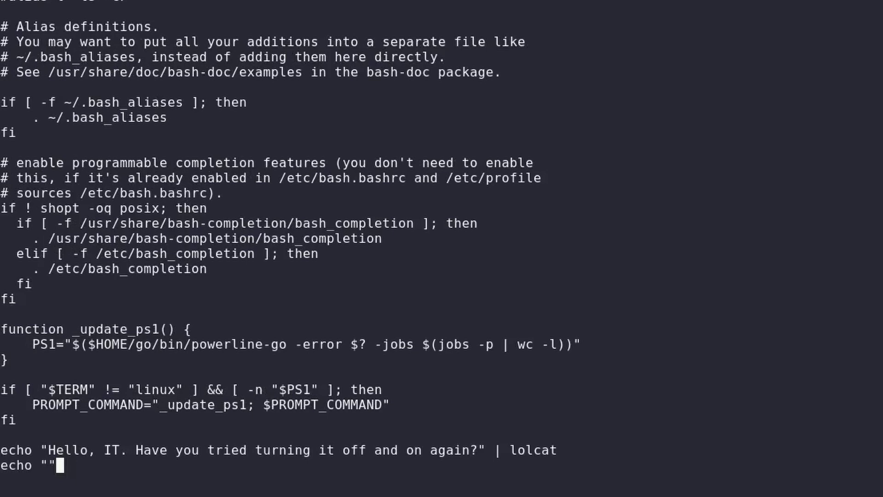
pyautogui.moveTo(47, 449); pyautogui.dragTo(442, 445)
pyautogui.doubleClick(520, 447)
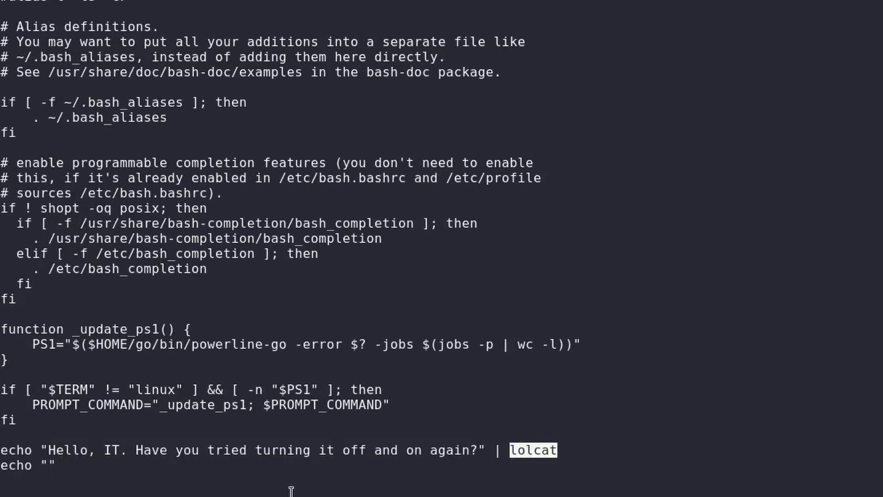
pyautogui.click(249, 468)
pyautogui.press('Return')
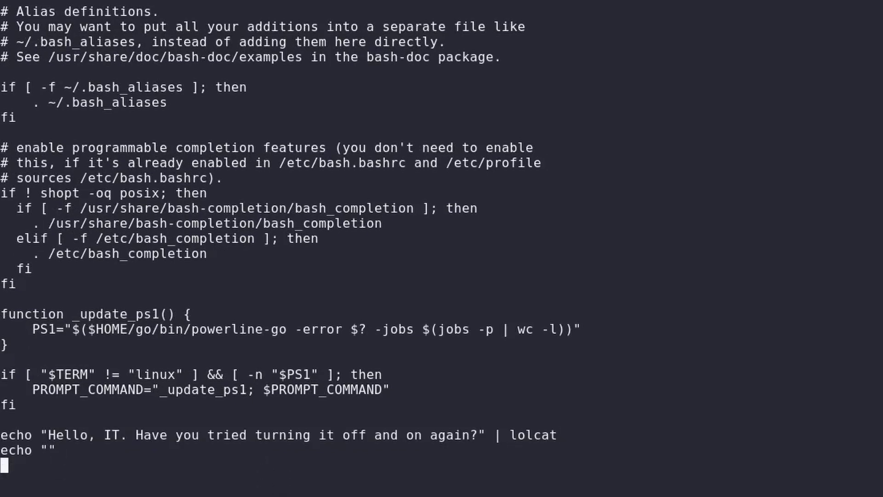
pyautogui.write('echo ')
pyautogui.write('"Terminal !')
pyautogui.write('" | fig')
pyautogui.write('let | lolcat')
pyautogui.write(':wq')
# Save .bashrc with :wq, source it, and open three new tabs showing the rainbow banner.
pyautogui.press('Return')
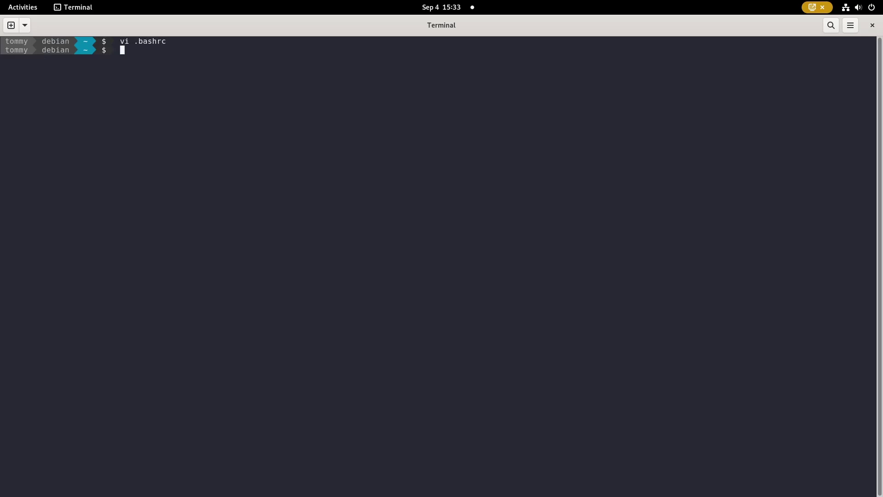
pyautogui.write('source ')
pyautogui.write('.bashrc')
pyautogui.press('Return')
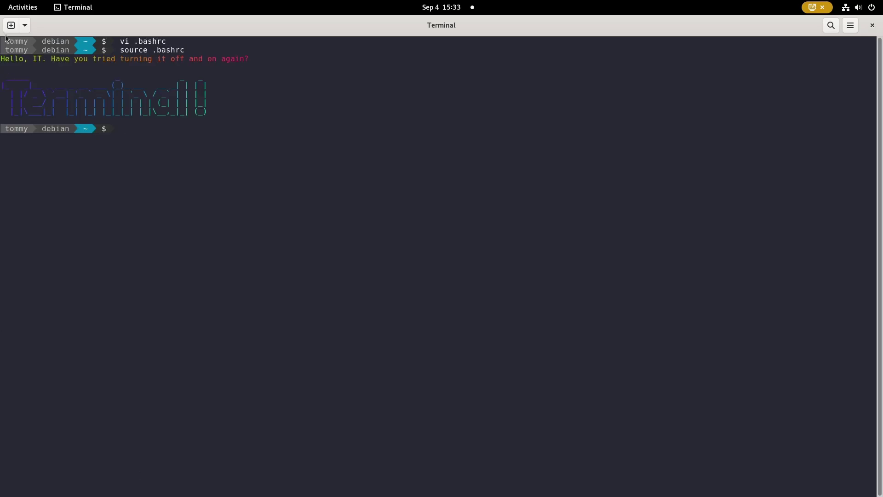
pyautogui.click(11, 25)
pyautogui.click(12, 26)
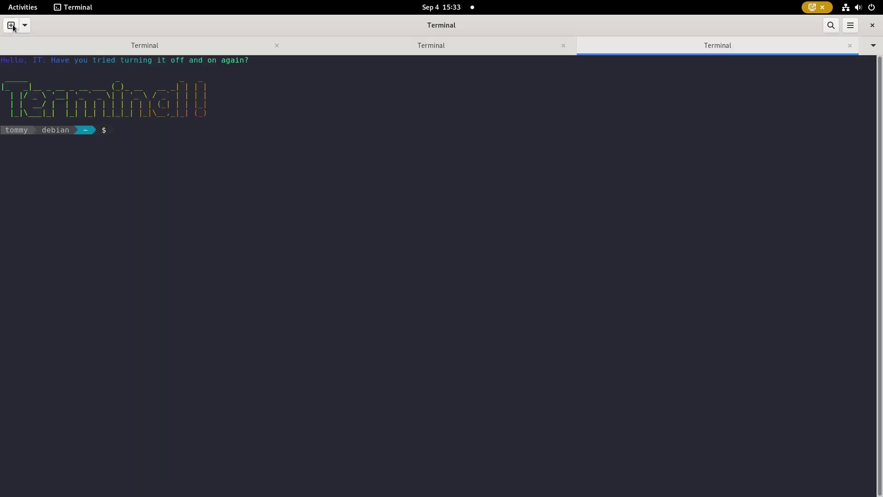
pyautogui.click(12, 26)
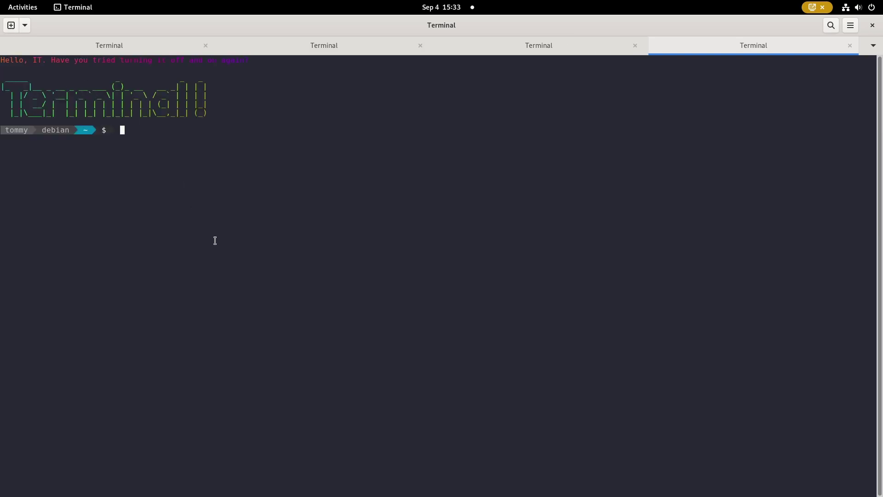
# Close the old Terminal window and maximize the freshly opened one showing the banner.
pyautogui.click(873, 25)
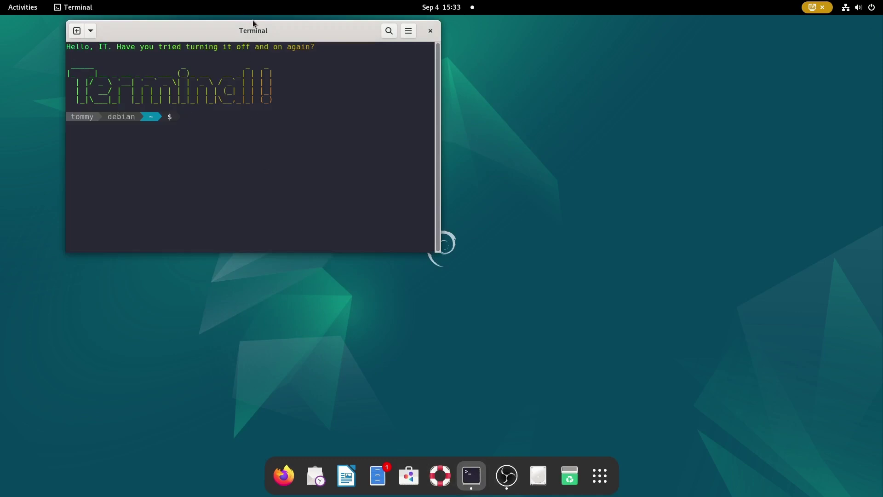
pyautogui.doubleClick(254, 27)
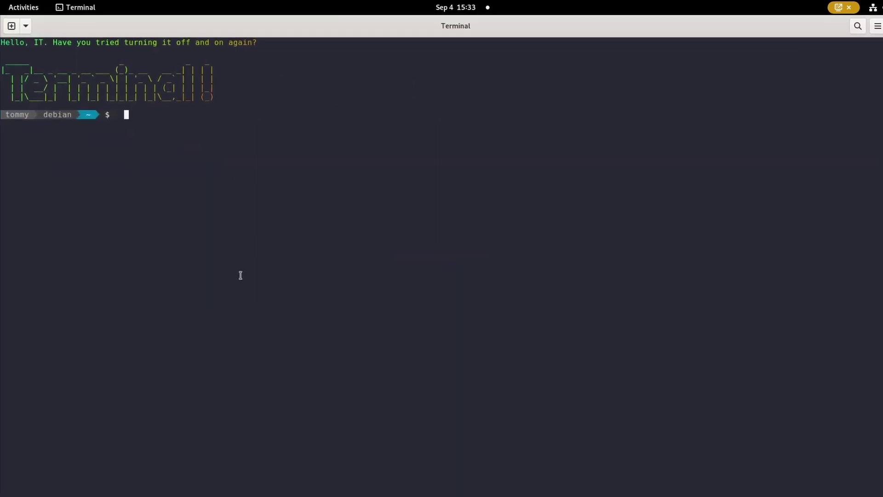